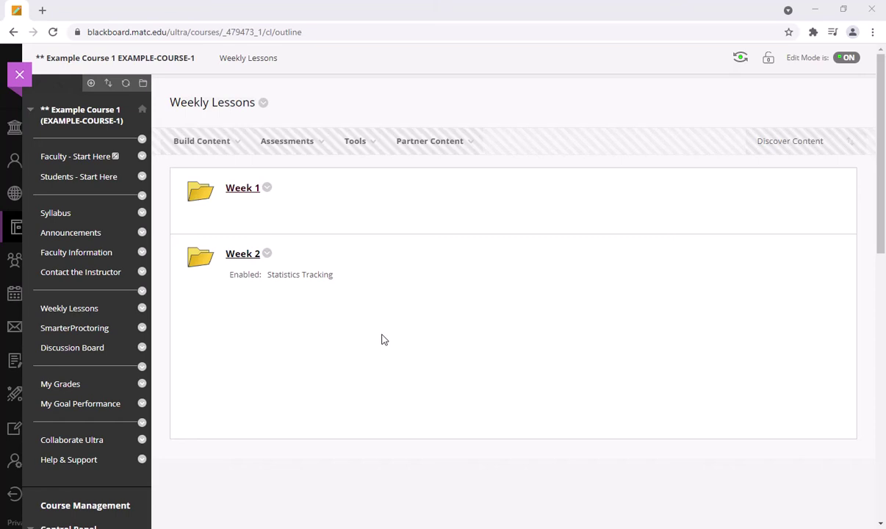
# Open Tests, Surveys, and Pools from Example Course 1's Course Tools menu.
pyautogui.scroll(-3, 72, 360)
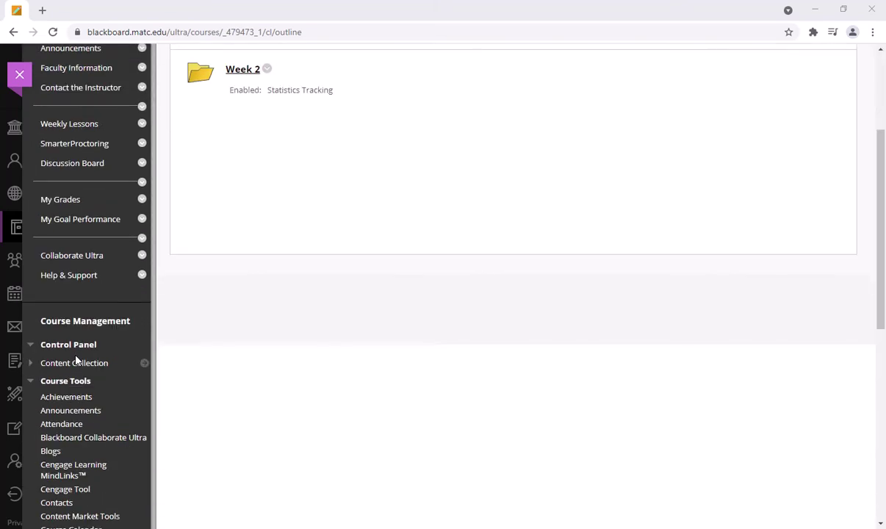
pyautogui.scroll(-2, 76, 359)
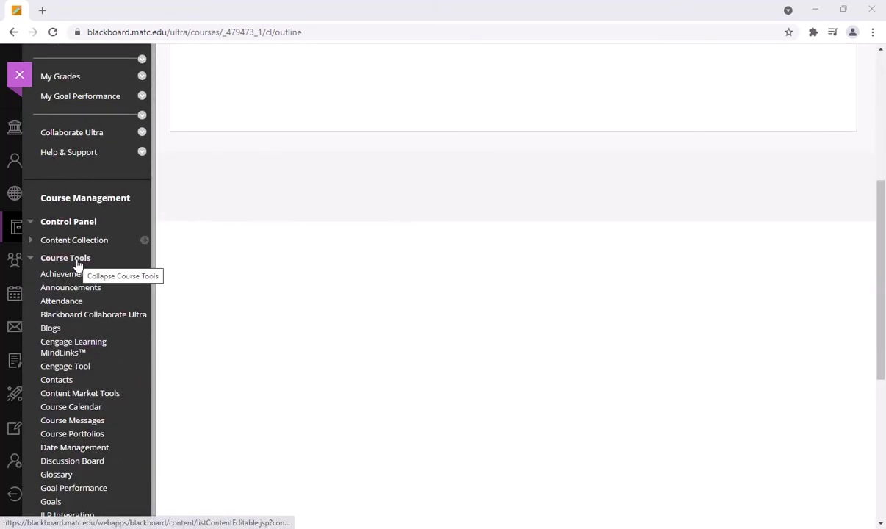
pyautogui.scroll(-3, 96, 340)
pyautogui.scroll(-2, 99, 343)
pyautogui.click(102, 351)
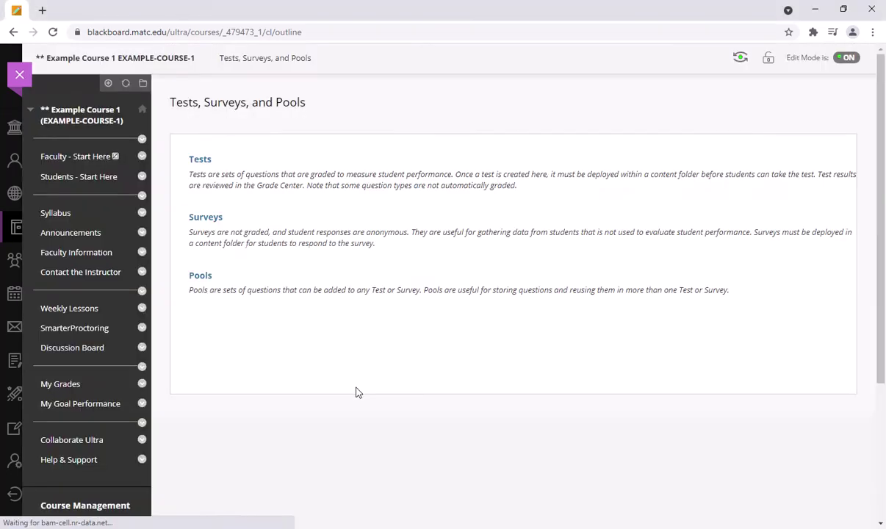
# Export Quiz 4 to the Desktop as the Test_ExportFile_EXAMPLE-COURSE-1_Quiz 4 zip file.
pyautogui.click(200, 160)
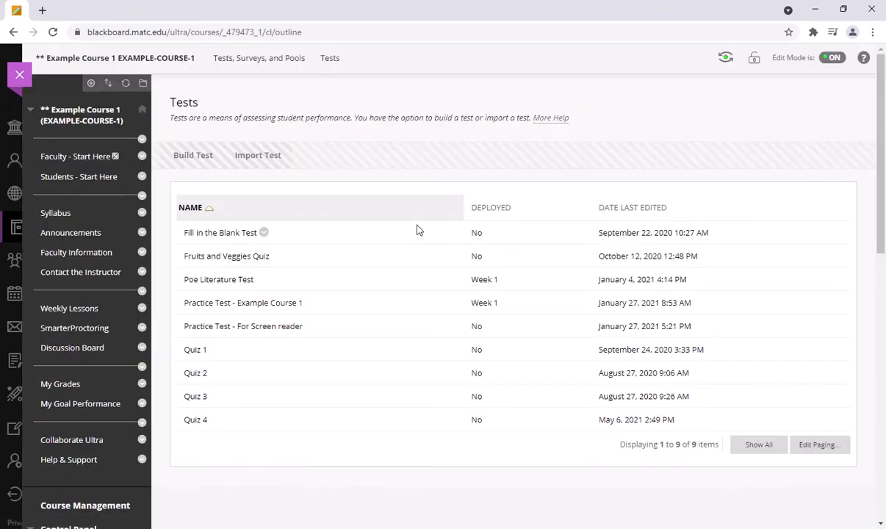
pyautogui.scroll(-1, 417, 230)
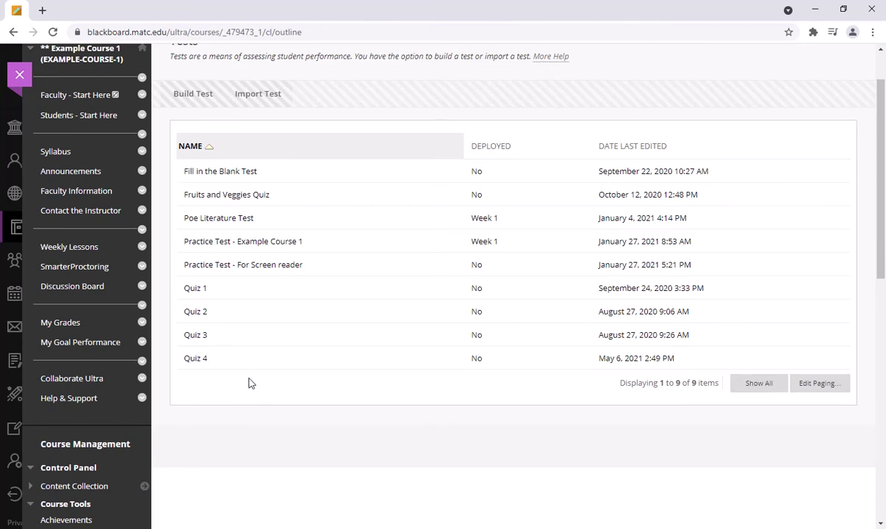
pyautogui.moveTo(209, 362)
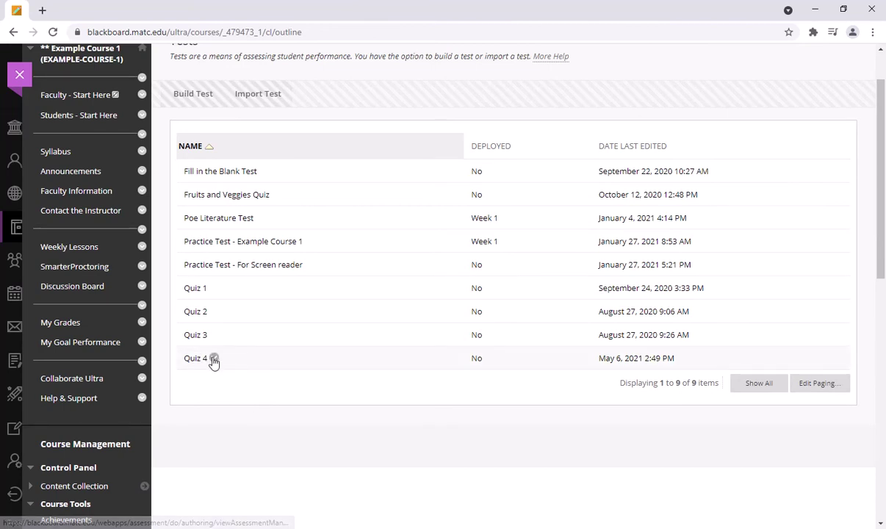
pyautogui.click(213, 358)
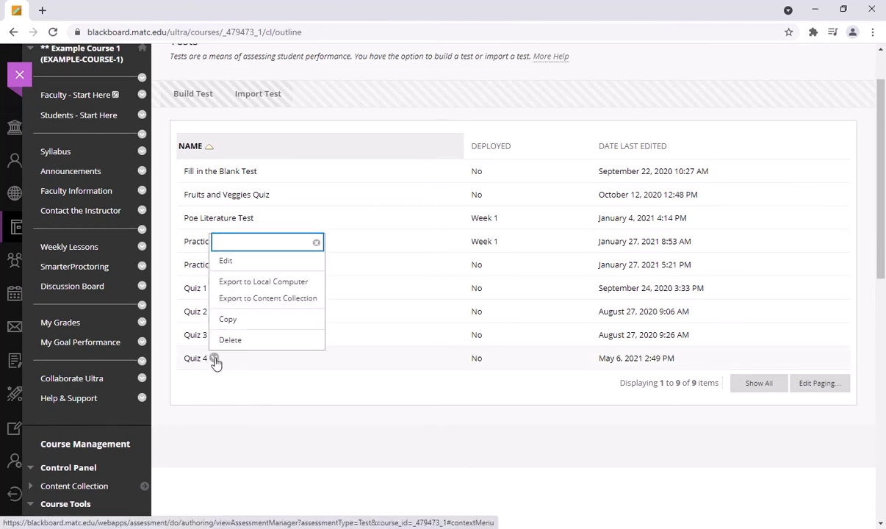
pyautogui.click(258, 284)
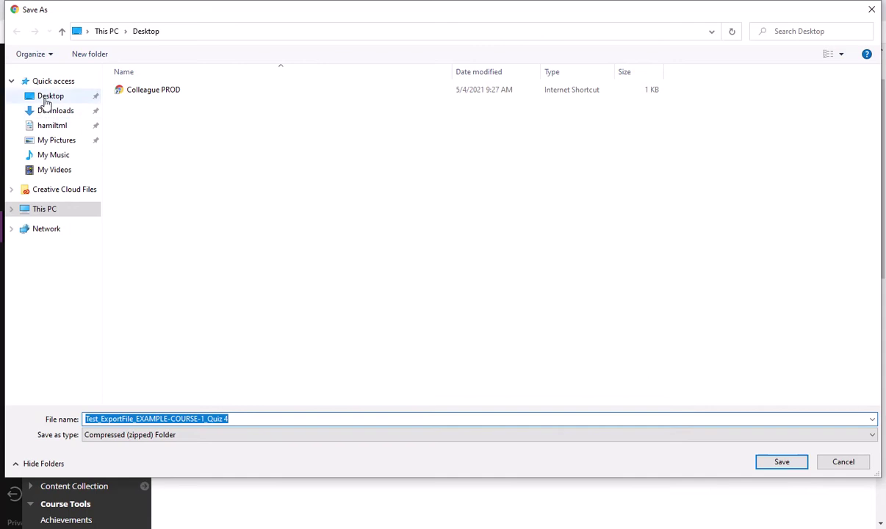
pyautogui.click(44, 95)
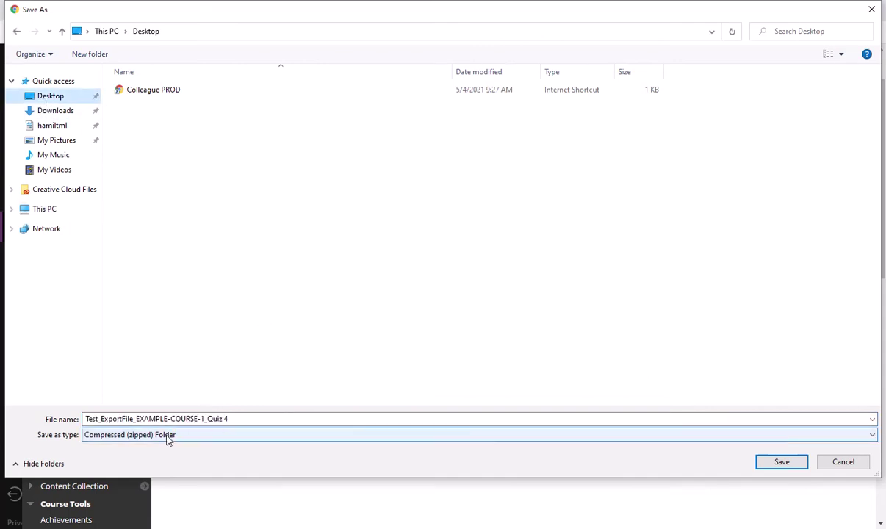
pyautogui.click(778, 463)
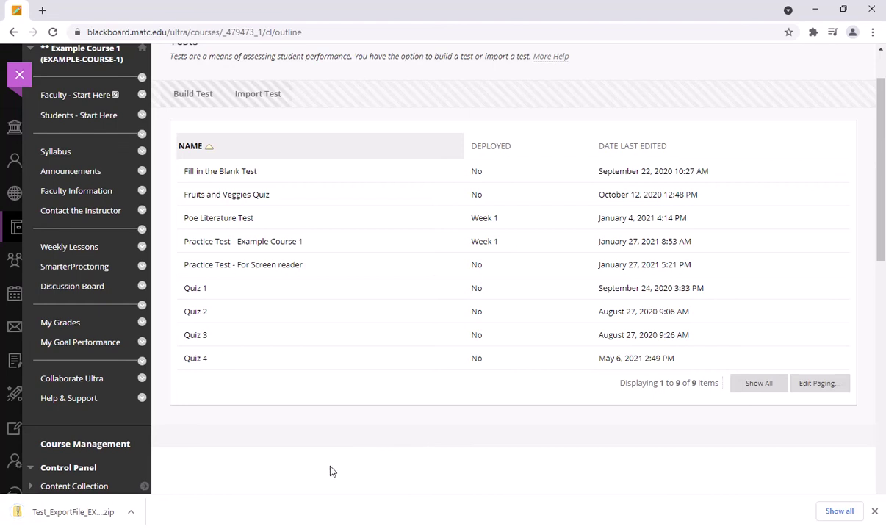
# Switch to Example Course 3 and start Import Test from its Tests list.
pyautogui.click(20, 76)
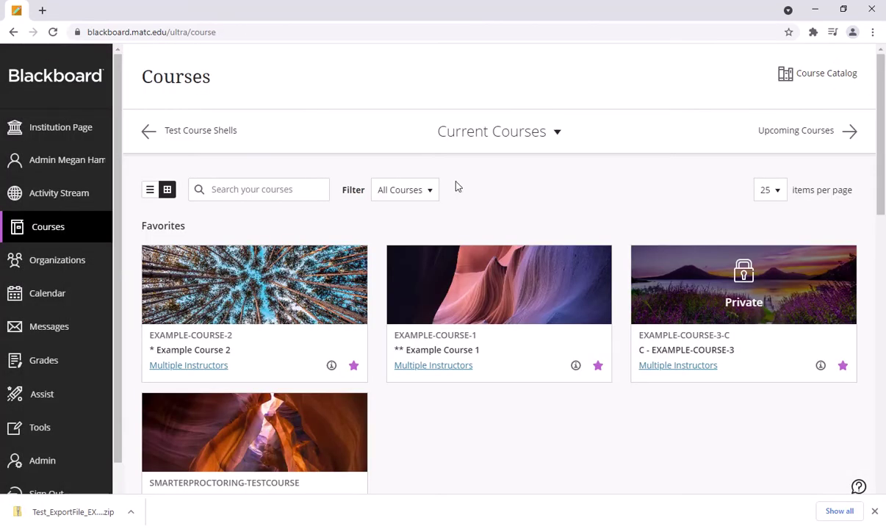
pyautogui.click(686, 296)
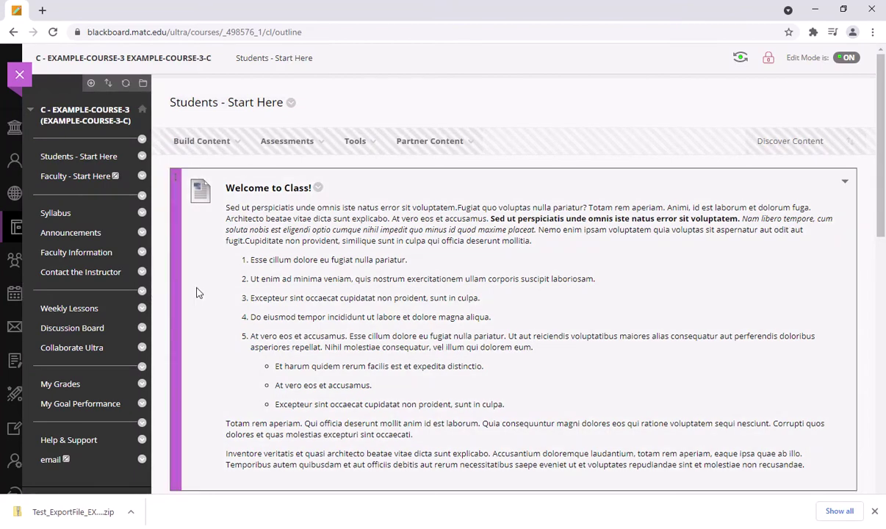
pyautogui.scroll(-5, 196, 292)
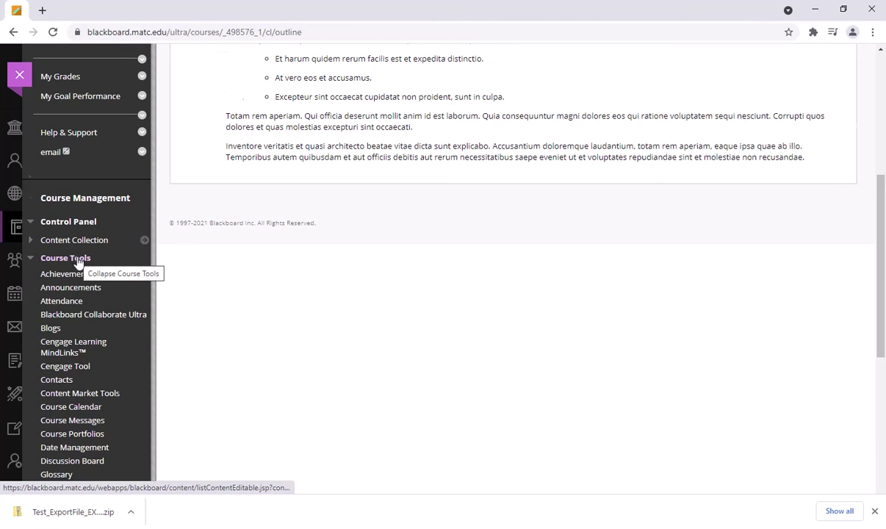
pyautogui.scroll(-5, 78, 263)
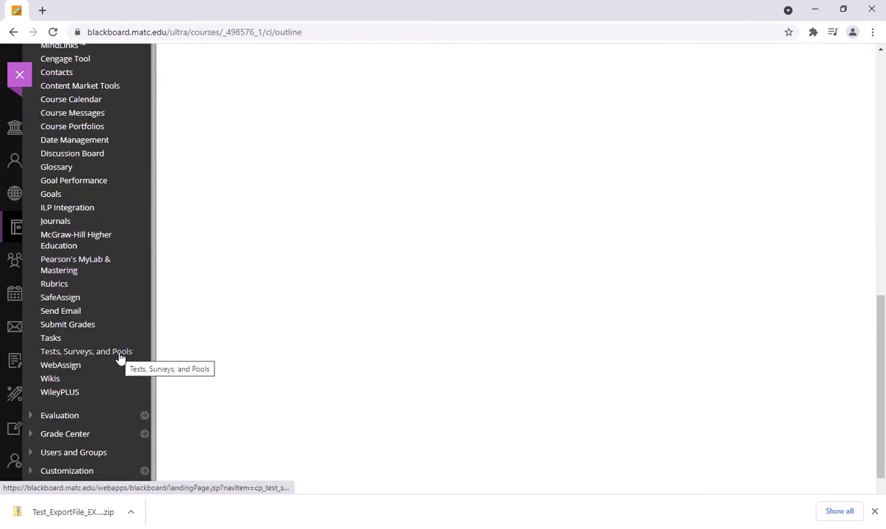
pyautogui.click(124, 358)
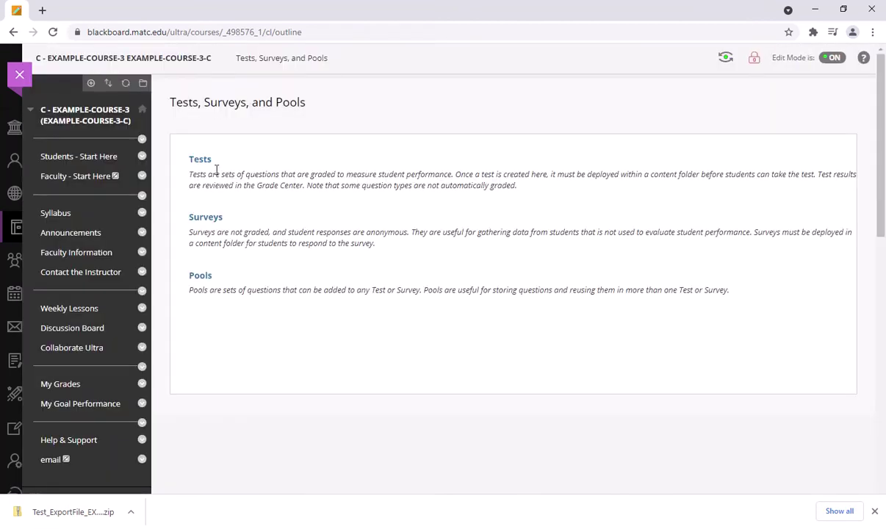
pyautogui.click(204, 166)
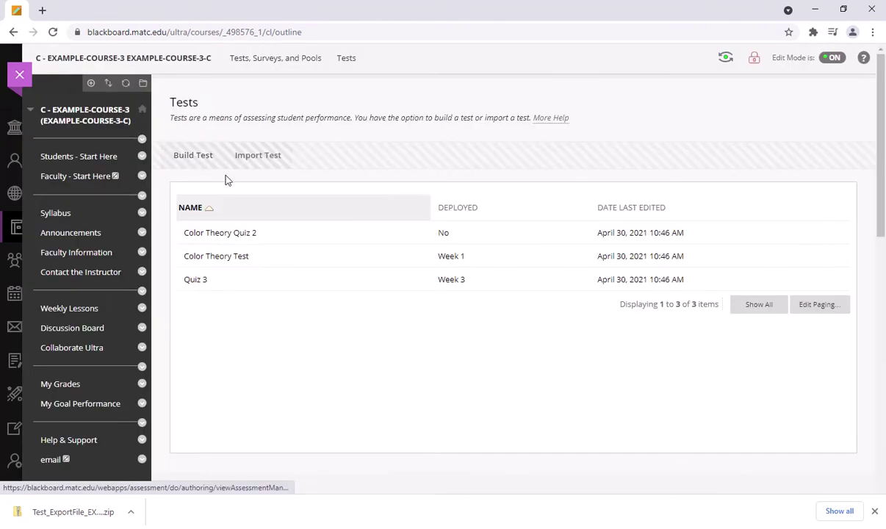
pyautogui.click(273, 163)
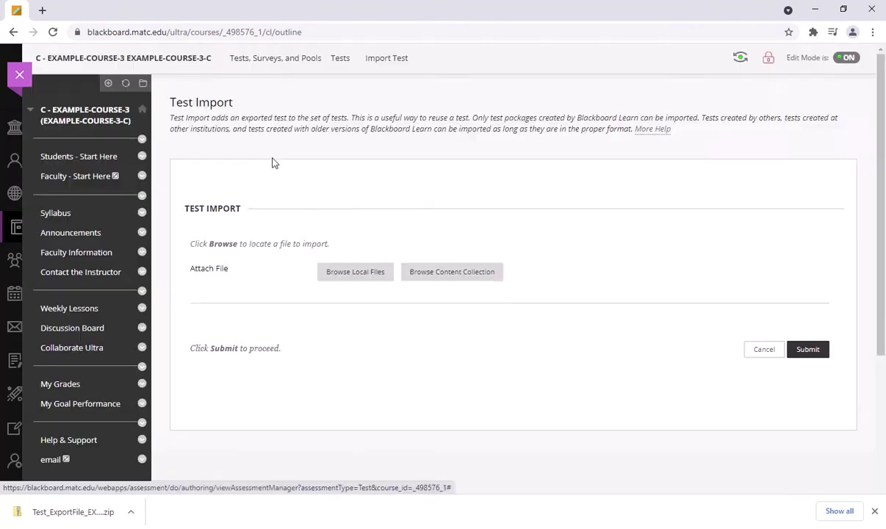
# Attach Test_ExportFile_EXAMPLE-COURSE-1_Quiz 4 from the Desktop and submit the import.
pyautogui.click(347, 280)
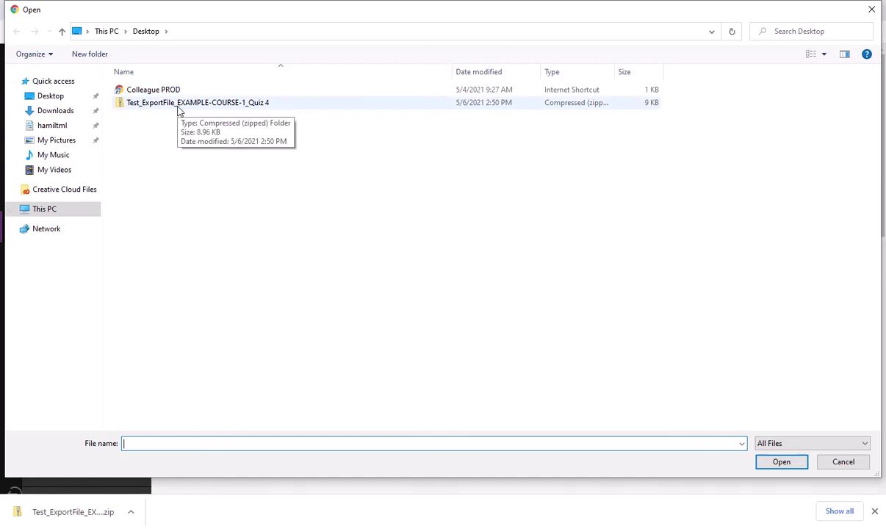
pyautogui.click(177, 110)
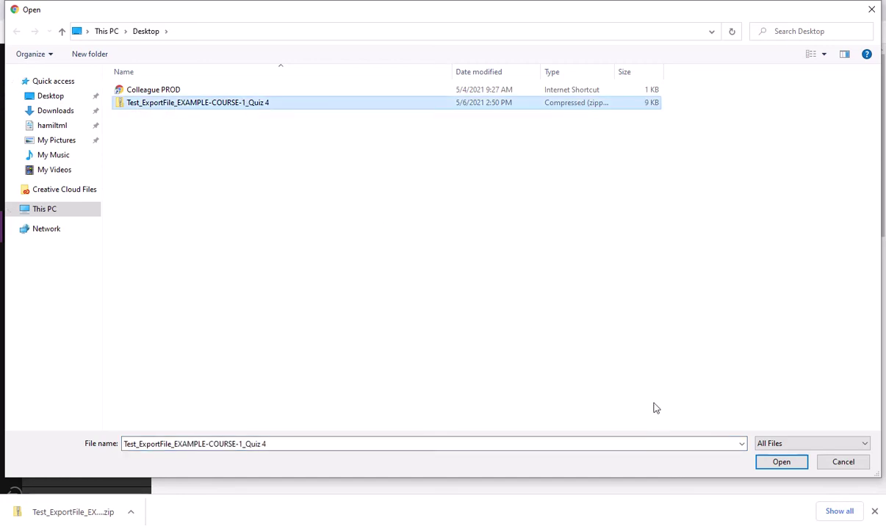
pyautogui.click(773, 464)
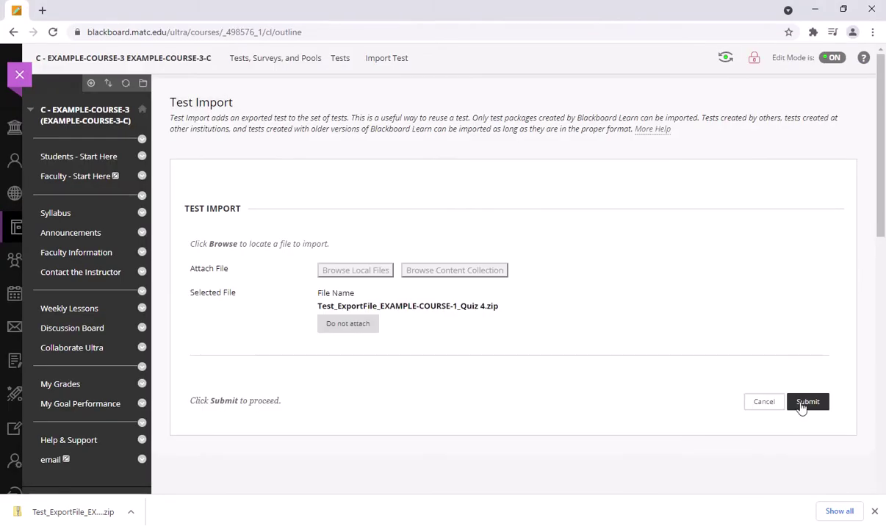
pyautogui.click(802, 402)
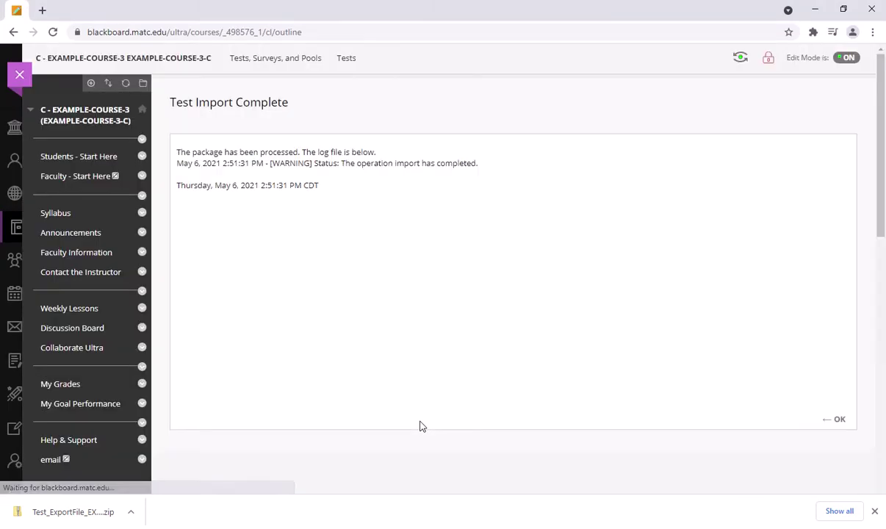
# Confirm the import and open the imported Quiz 4 for editing.
pyautogui.click(841, 423)
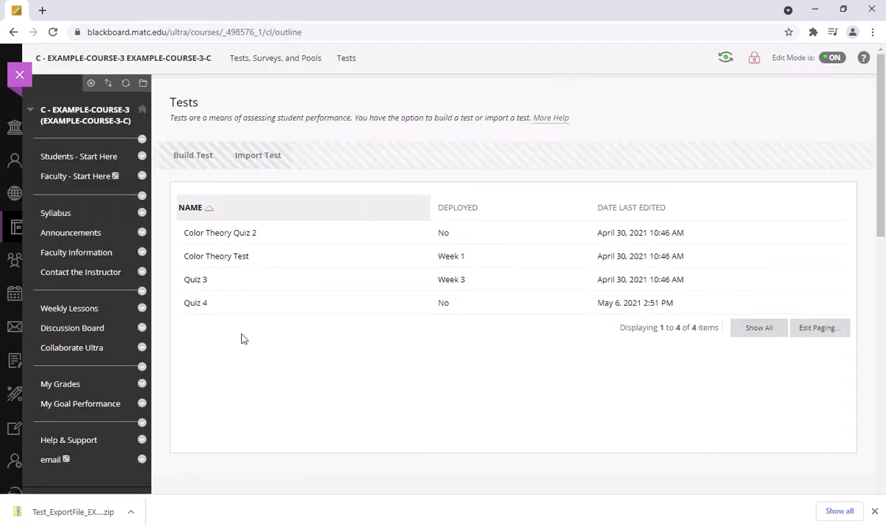
pyautogui.click(213, 304)
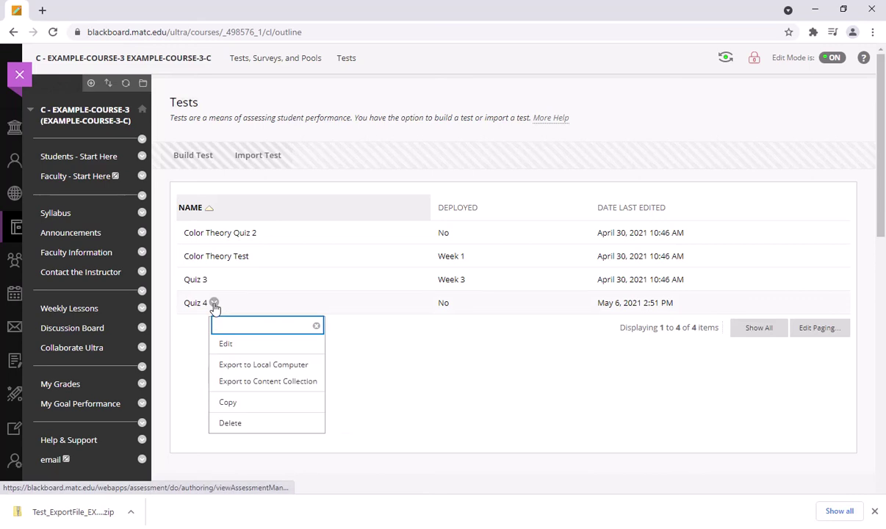
pyautogui.click(239, 346)
# Review Quiz 4's seven questions worth 70 points, then go to Weekly Lessons.
pyautogui.scroll(-3, 379, 316)
pyautogui.scroll(-6, 380, 315)
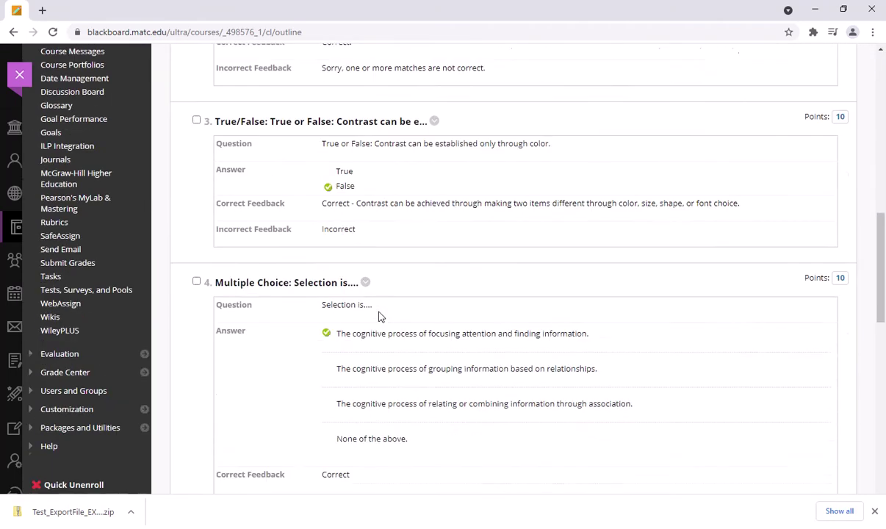
pyautogui.scroll(-6, 380, 315)
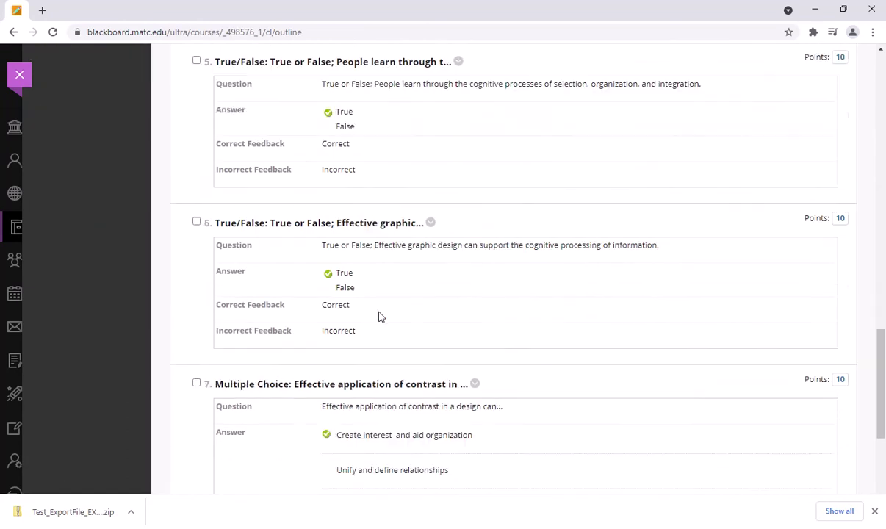
pyautogui.scroll(-2, 380, 316)
pyautogui.moveTo(879, 411); pyautogui.dragTo(872, 255)
pyautogui.scroll(7, 845, 228)
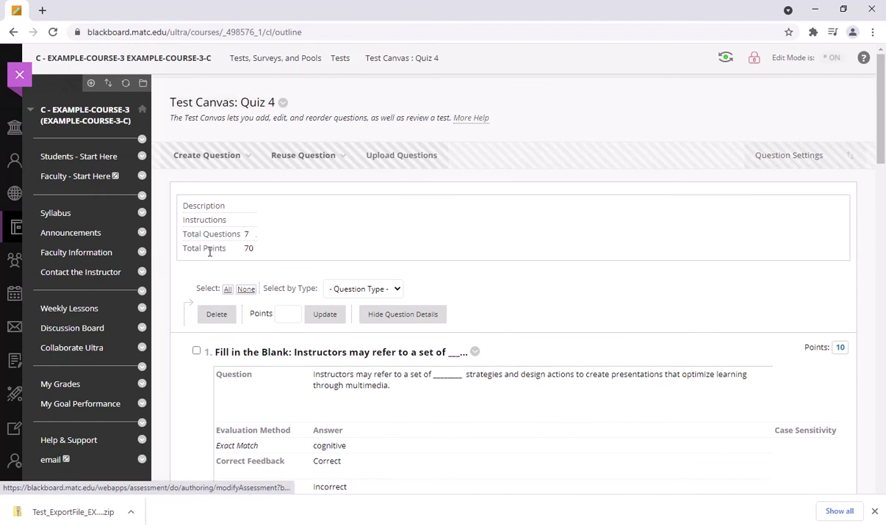
pyautogui.click(73, 310)
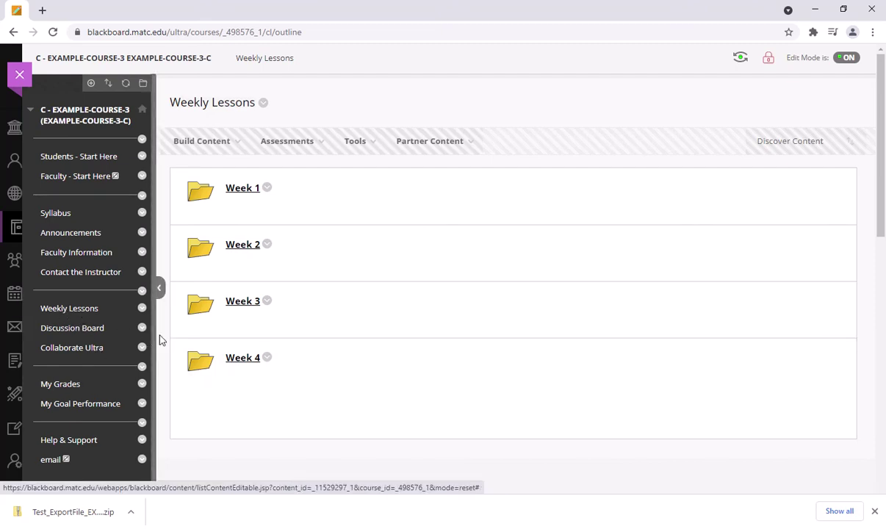
# In the Week 4 folder, add an existing test and select Quiz 4.
pyautogui.moveTo(205, 141)
pyautogui.click(244, 358)
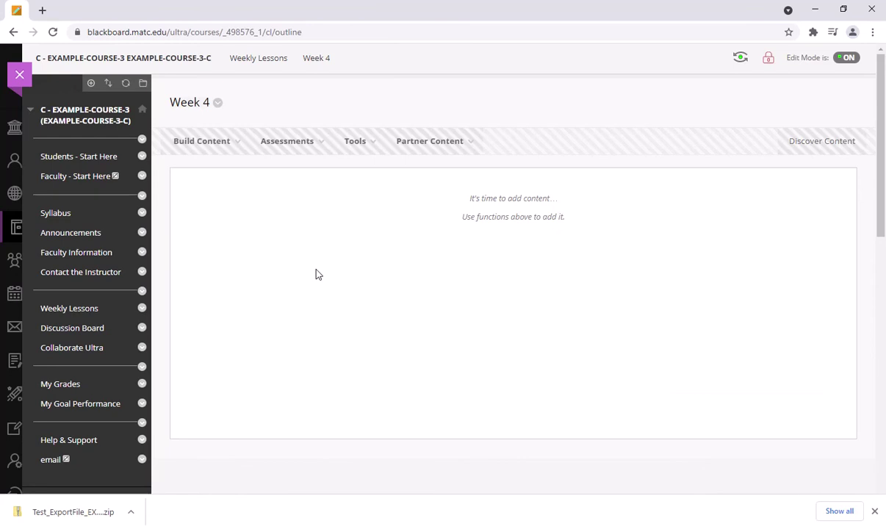
pyautogui.moveTo(302, 152)
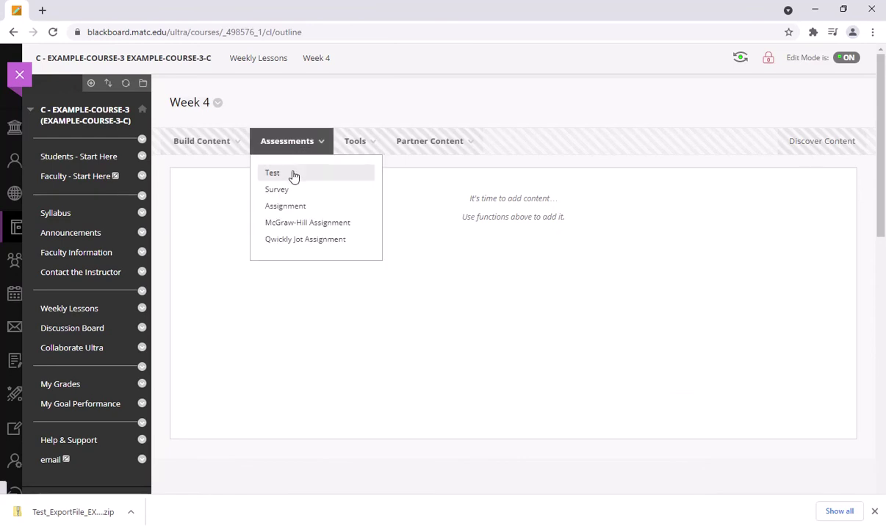
pyautogui.click(293, 177)
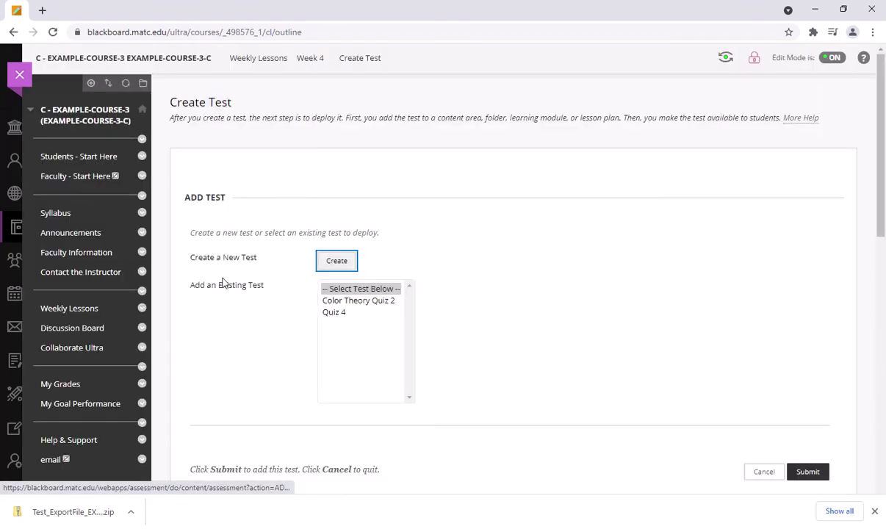
pyautogui.click(343, 312)
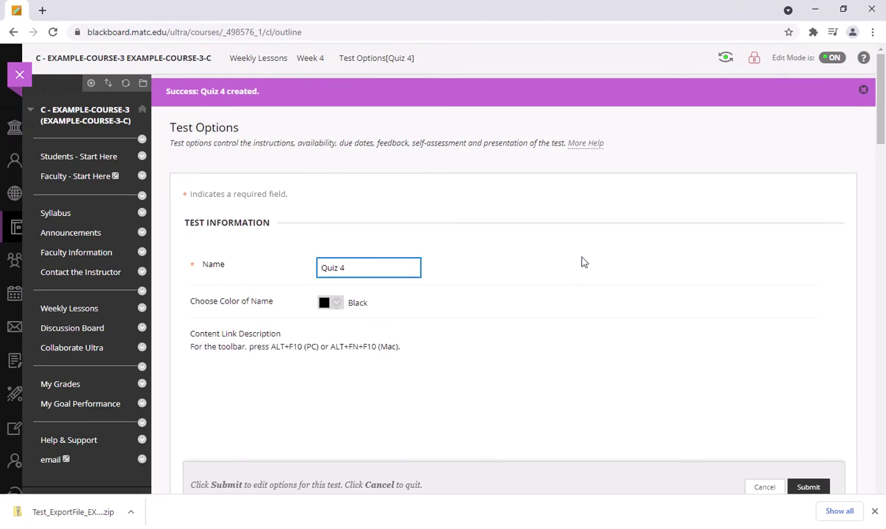
# Make Quiz 4 available to students and allow 2 attempts.
pyautogui.scroll(-5, 582, 262)
pyautogui.click(324, 281)
pyautogui.scroll(-2, 516, 340)
pyautogui.click(223, 232)
pyautogui.click(233, 258)
pyautogui.click(334, 259)
pyautogui.write('2')
# Set a 30-minute timer on Quiz 4 with auto-submit on.
pyautogui.scroll(-3, 548, 246)
pyautogui.click(194, 196)
pyautogui.doubleClick(243, 241)
pyautogui.write('30')
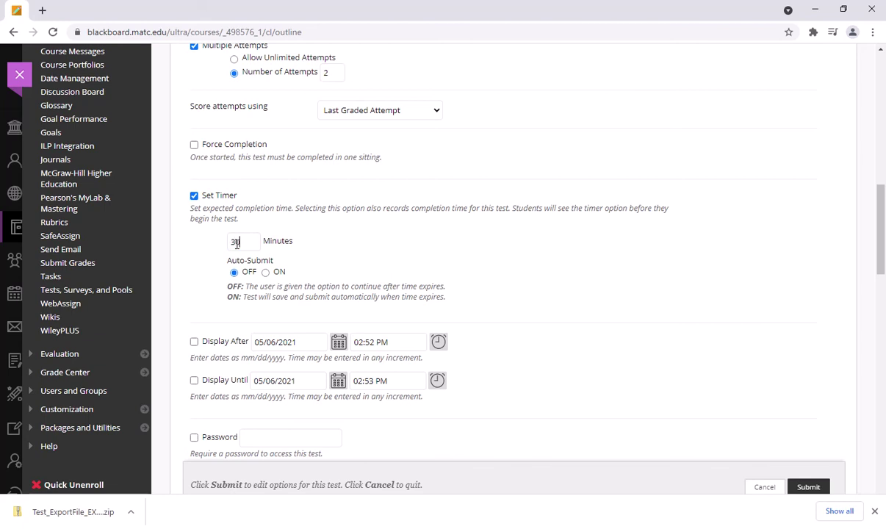
pyautogui.click(265, 272)
pyautogui.scroll(-5, 532, 254)
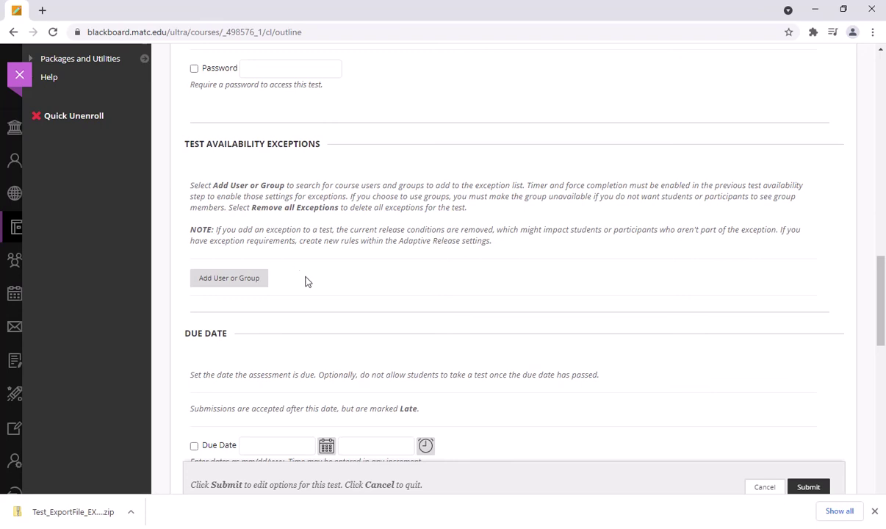
# Add an availability exception for one student with 3 attempts.
pyautogui.click(239, 282)
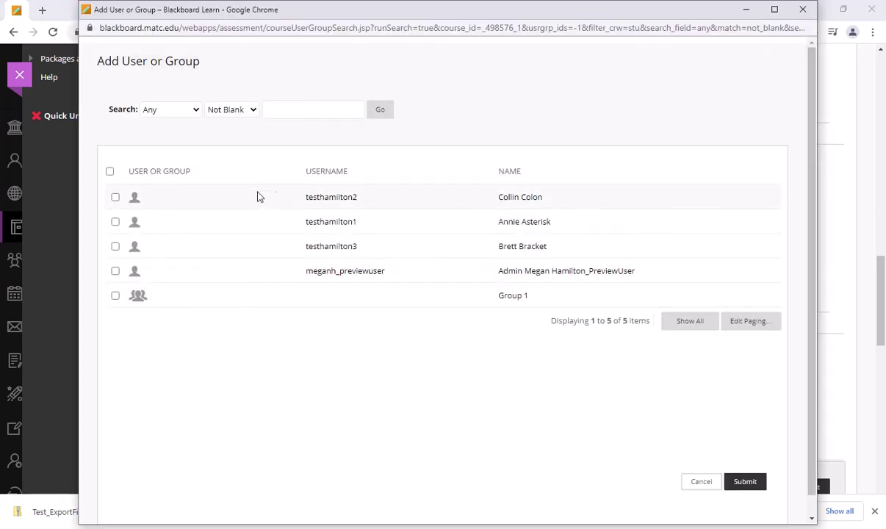
pyautogui.click(115, 222)
pyautogui.click(744, 481)
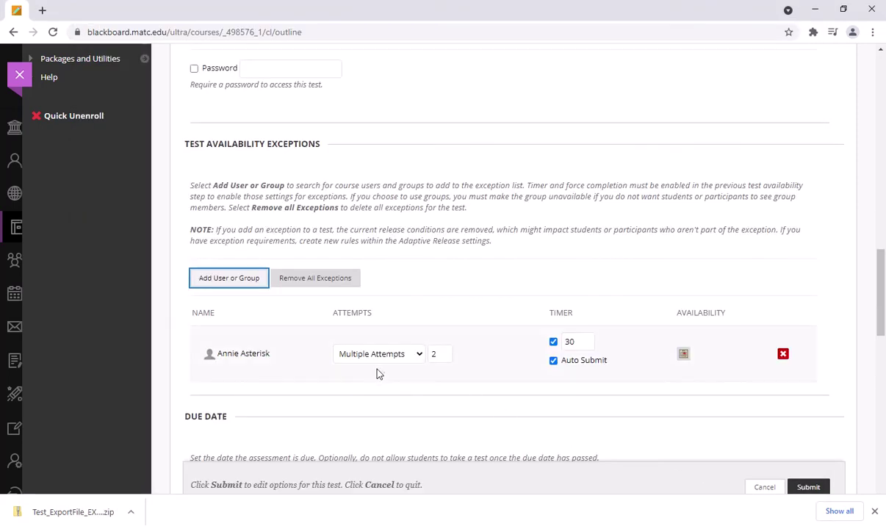
pyautogui.press('Tab')
pyautogui.press('Tab')
pyautogui.press('Tab')
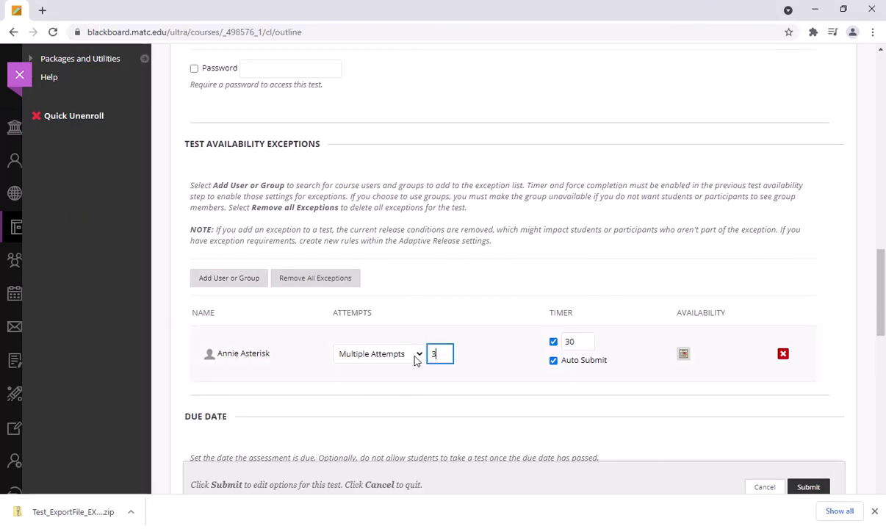
pyautogui.write('3')
pyautogui.click(540, 353)
# Give the student's exception a 60-minute timer and turn off auto-submit.
pyautogui.click(553, 342)
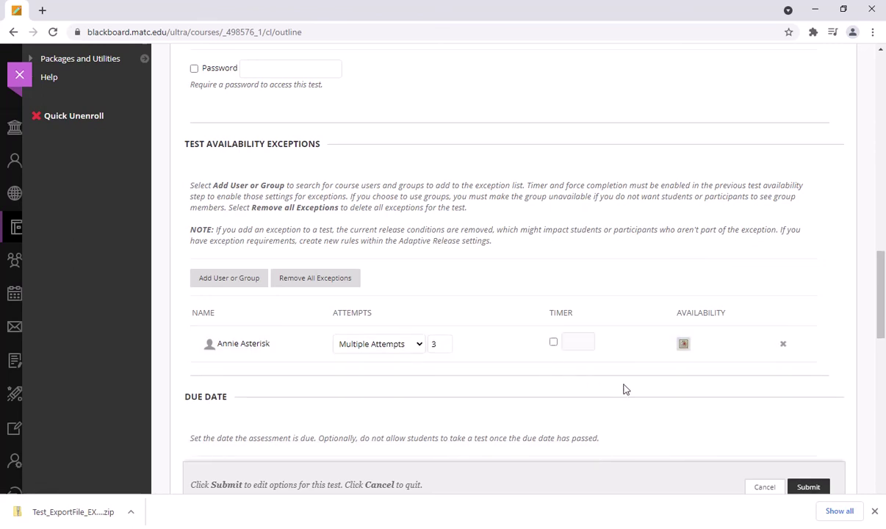
pyautogui.click(553, 344)
pyautogui.doubleClick(580, 340)
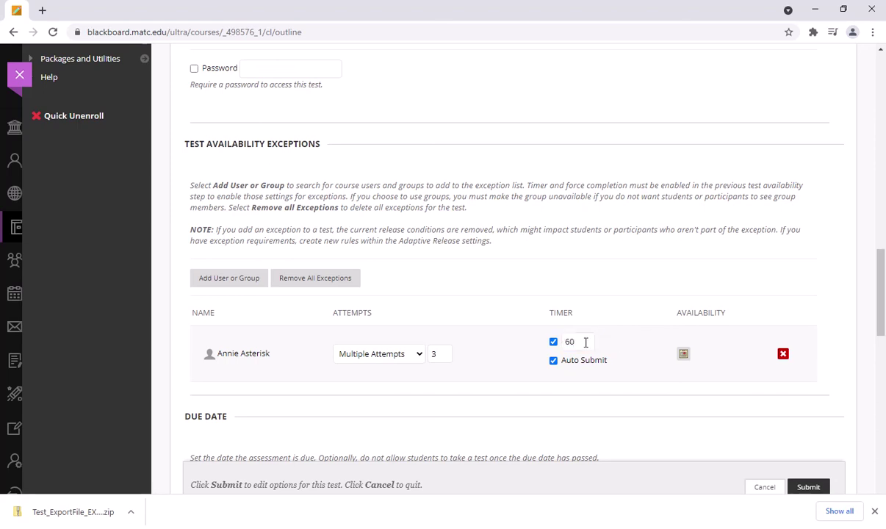
pyautogui.click(639, 392)
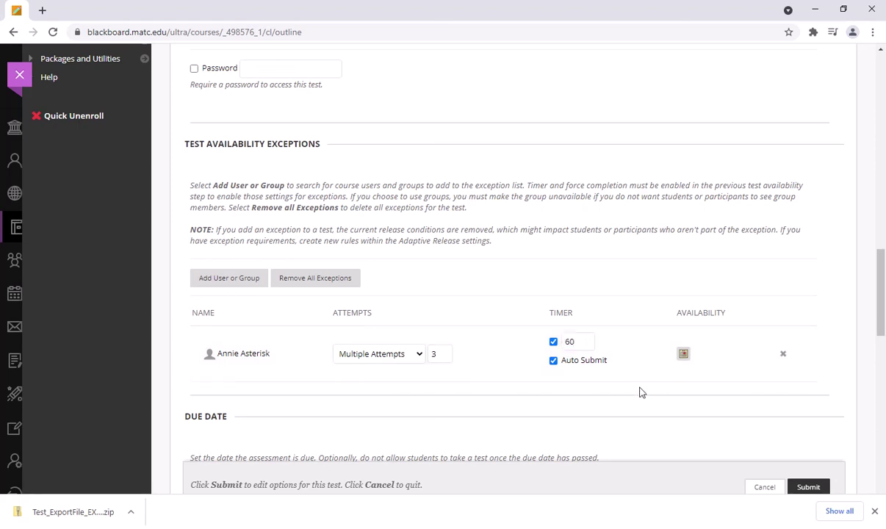
pyautogui.click(553, 360)
pyautogui.scroll(-10, 548, 368)
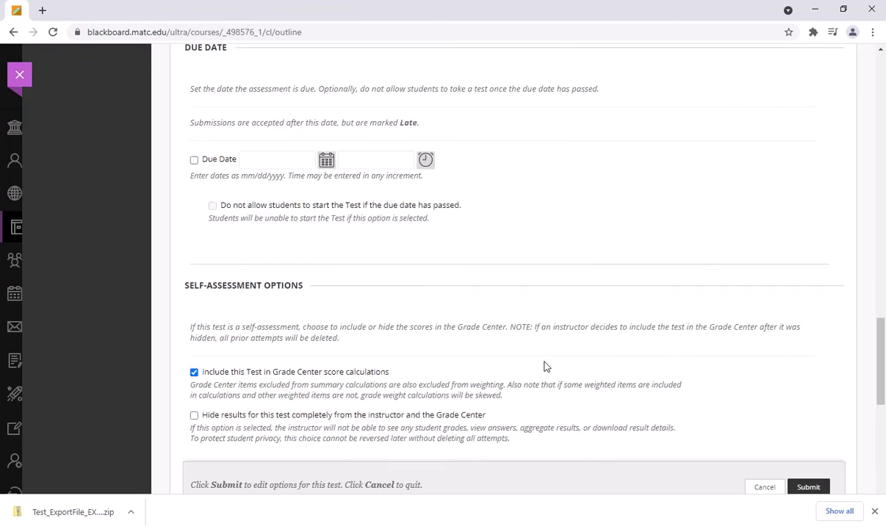
# Show submitted answers and feedback after submission, then save Quiz 4's options.
pyautogui.scroll(-1, 545, 365)
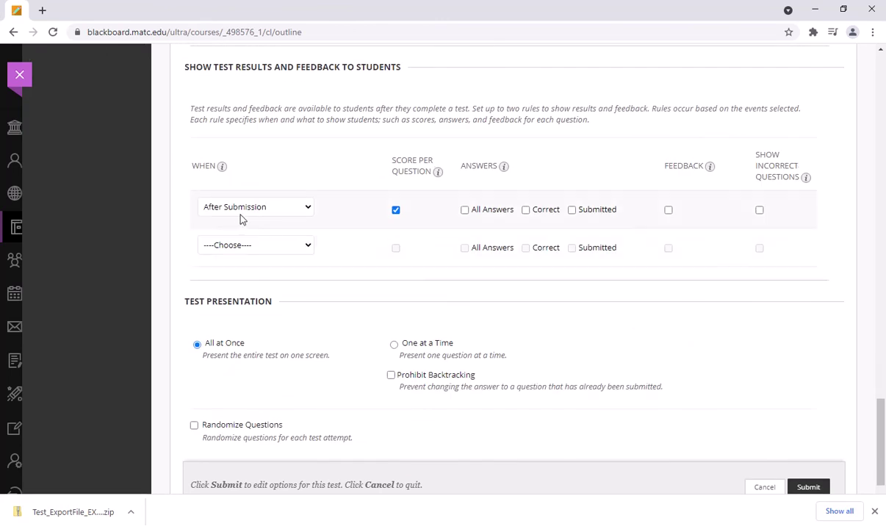
pyautogui.click(571, 210)
pyautogui.click(668, 210)
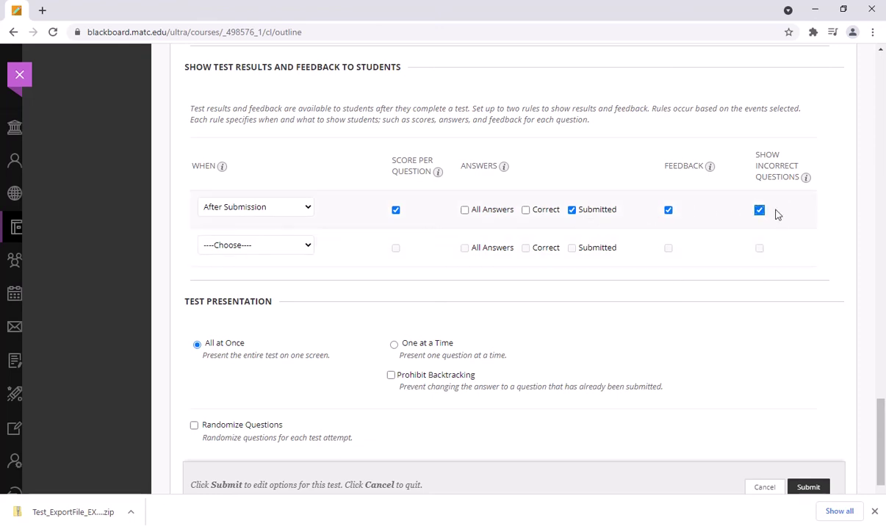
pyautogui.scroll(-2, 779, 284)
pyautogui.click(806, 455)
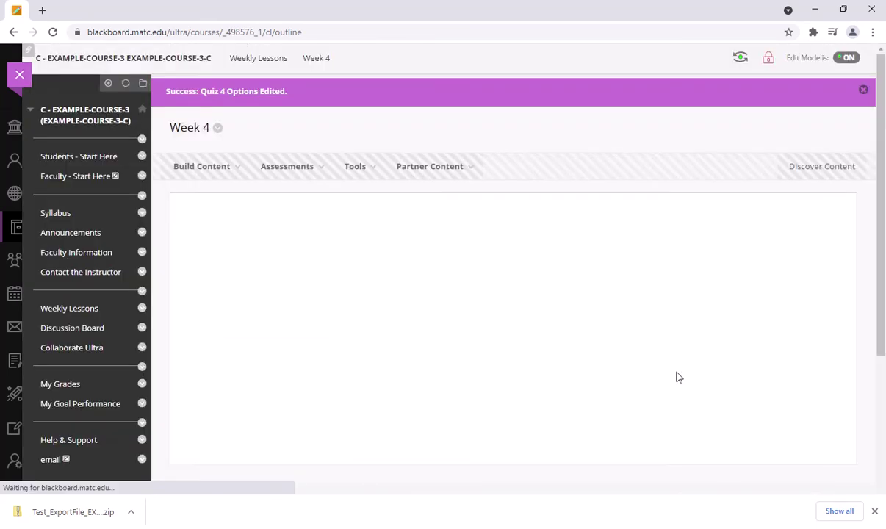
pyautogui.click(863, 90)
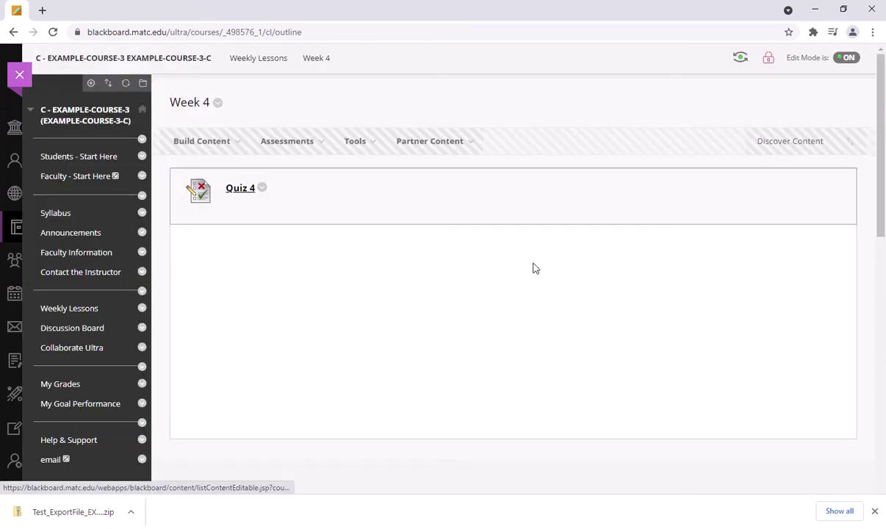